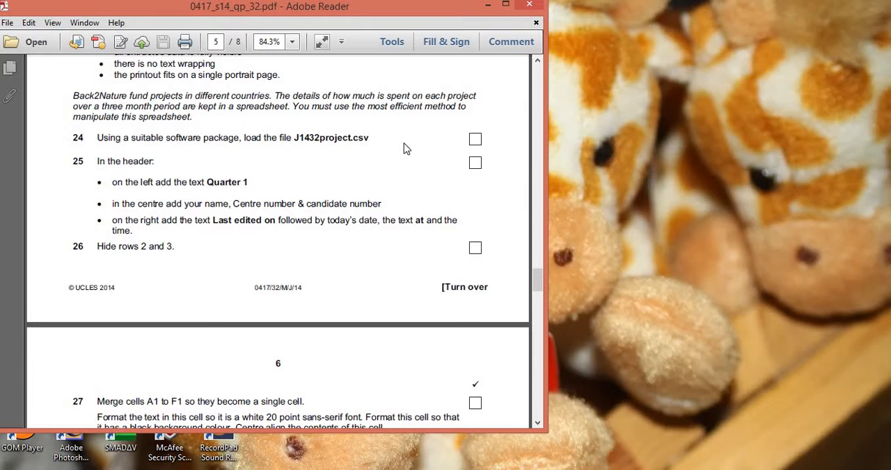
- Read questions 24 to 28, then open the J1432project file from the 0417_s14_sf_32 folder in Excel and maximise its window
scroll(293, 198, down, 3)
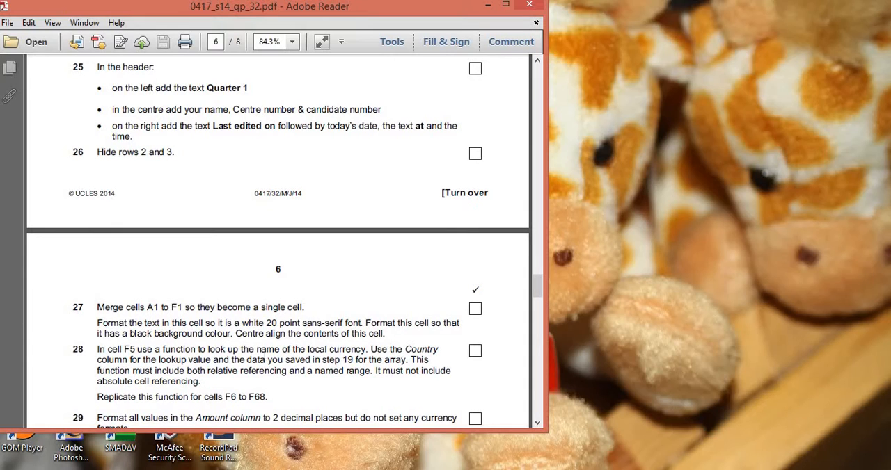
scroll(233, 286, up, 4)
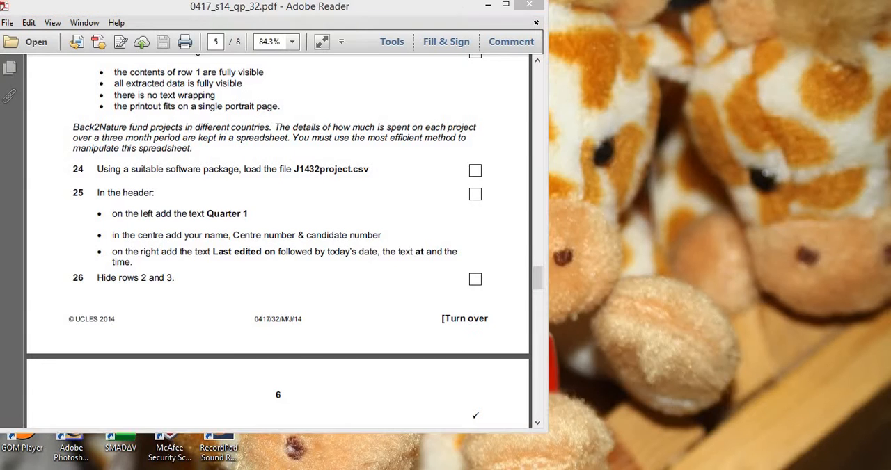
click(215, 427)
click(626, 231)
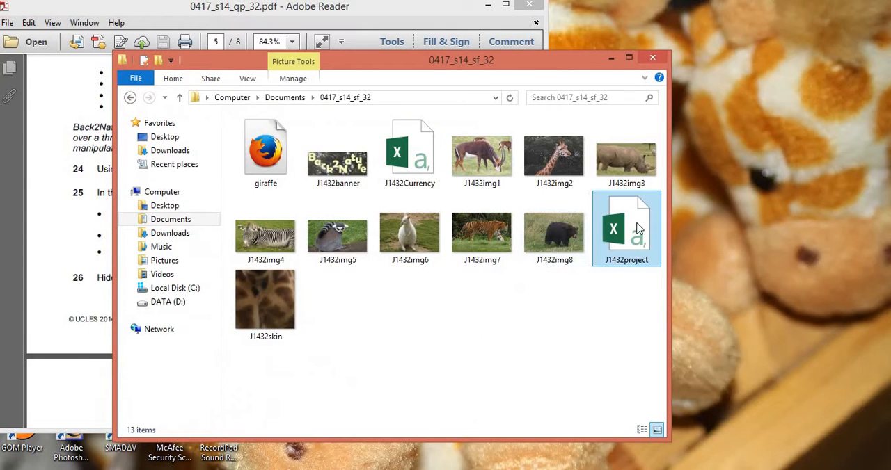
double_click(627, 231)
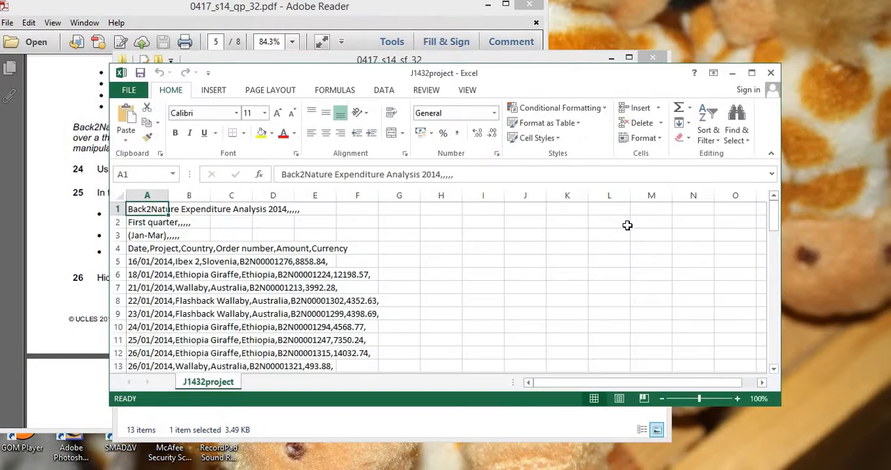
double_click(491, 78)
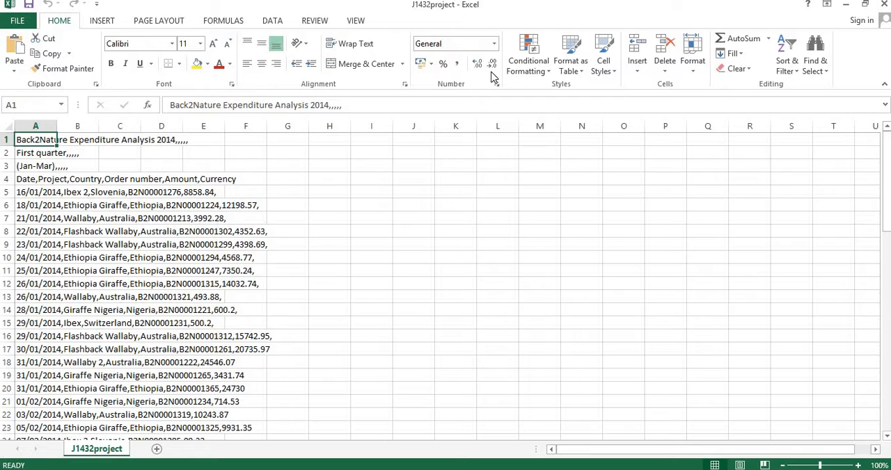
click(29, 193)
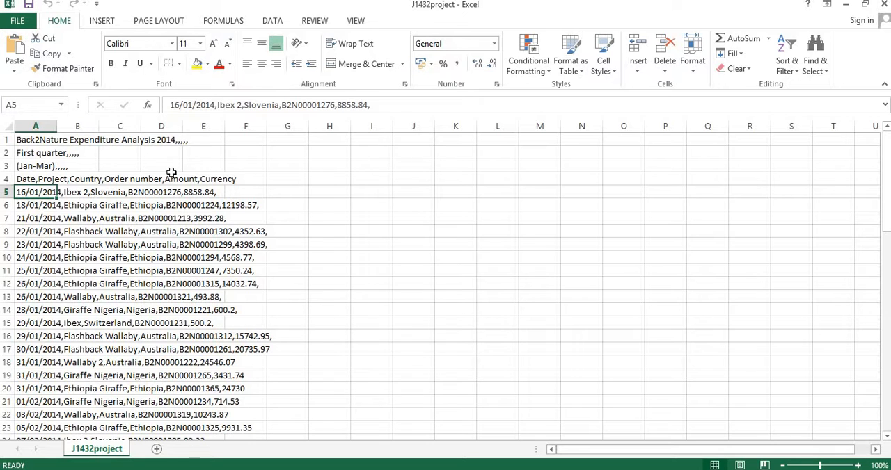
click(281, 23)
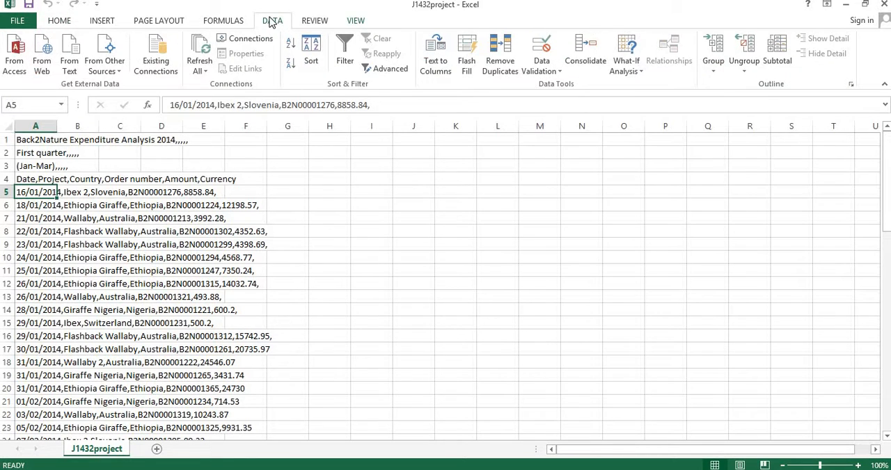
click(431, 64)
click(485, 187)
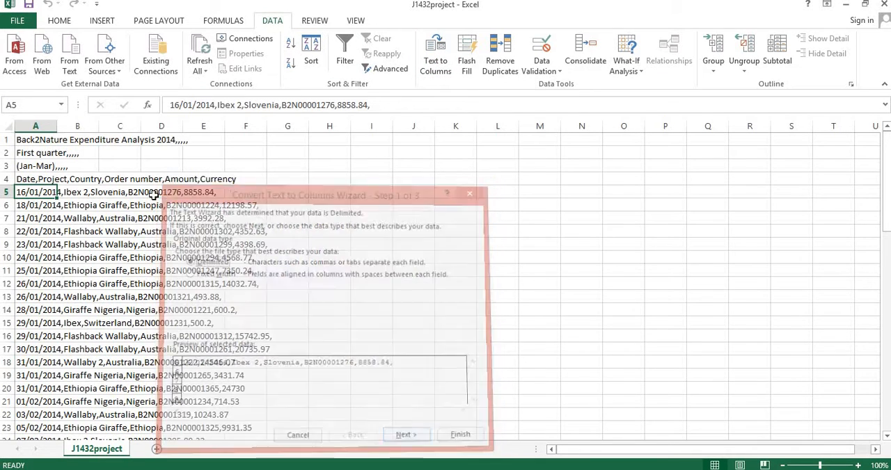
- Split all the text in column A into separate columns with Text to Columns, using delimited data, the comma delimiter and General format
click(38, 126)
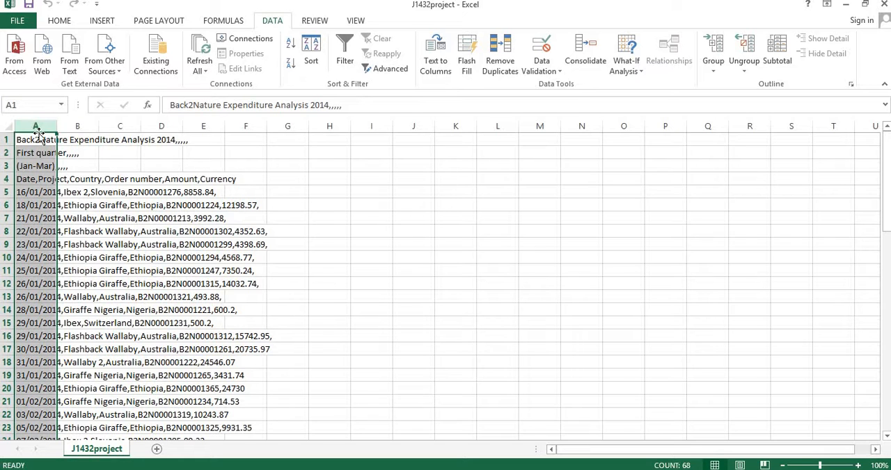
click(437, 57)
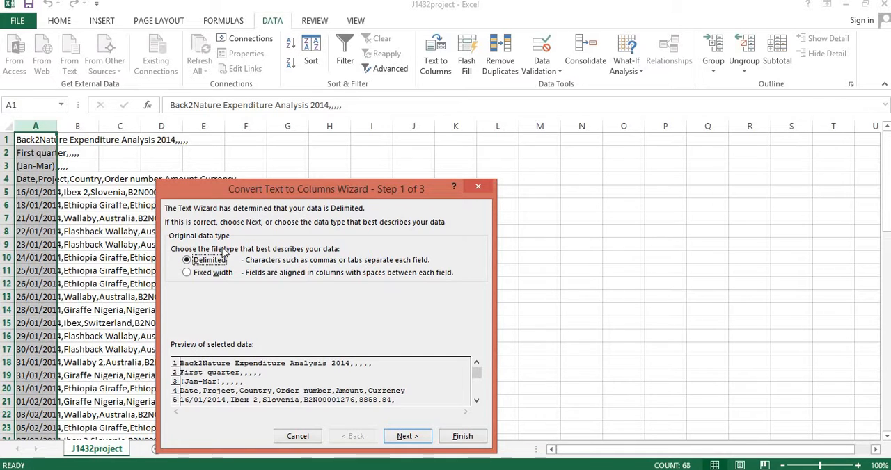
click(408, 436)
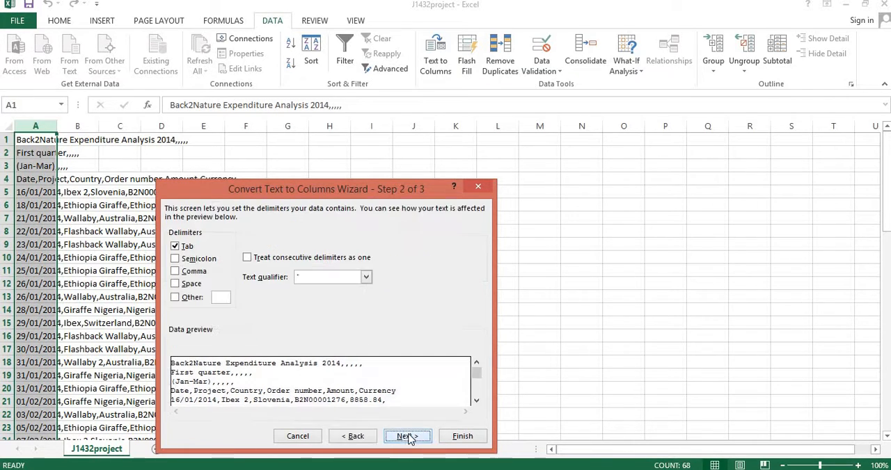
click(190, 272)
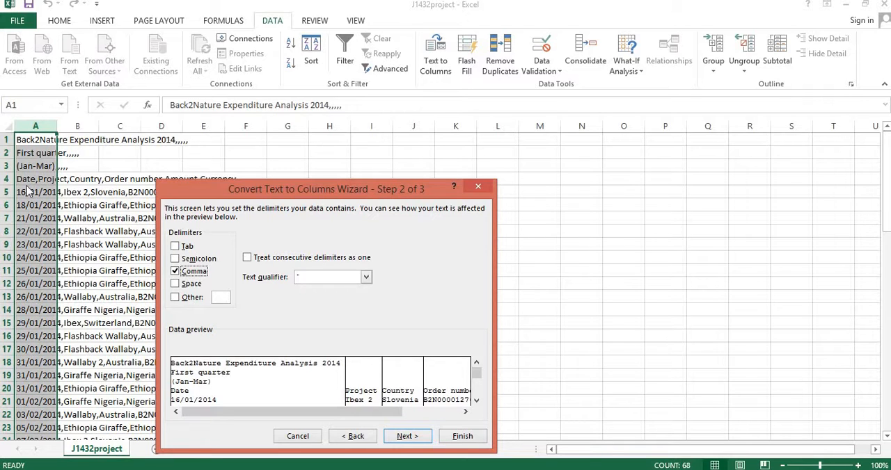
click(409, 438)
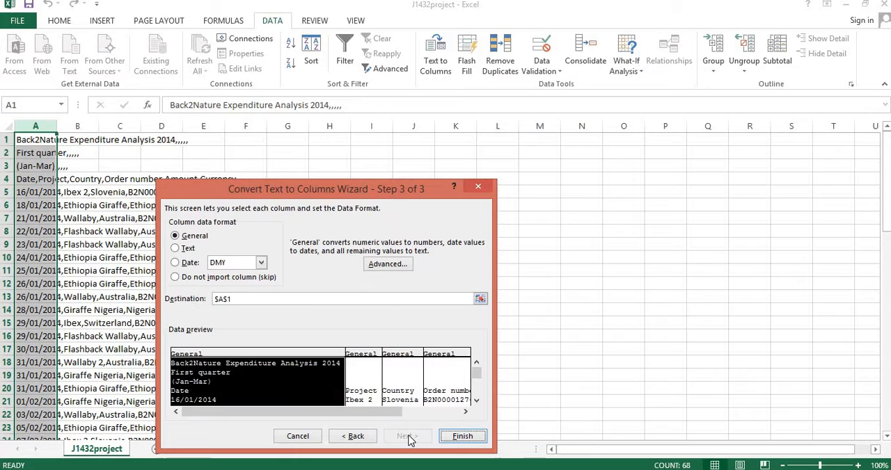
click(462, 436)
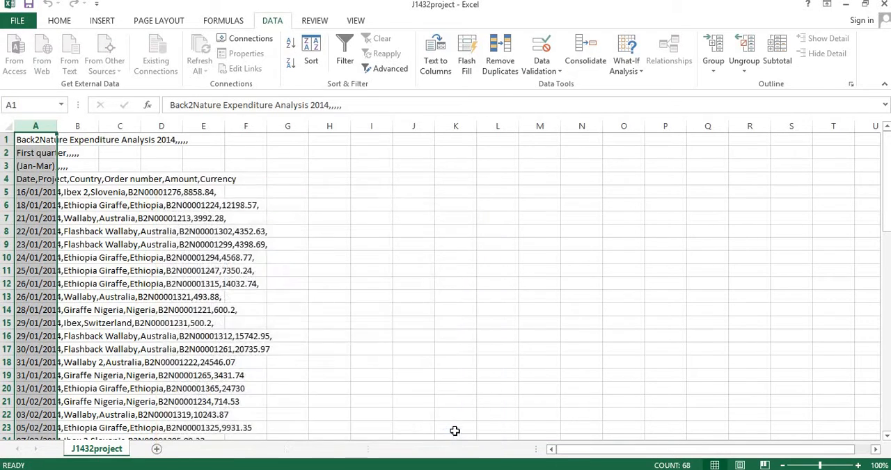
- Fit the widths of columns A to F to their contents, and narrow column A to little more than its dates
double_click(57, 126)
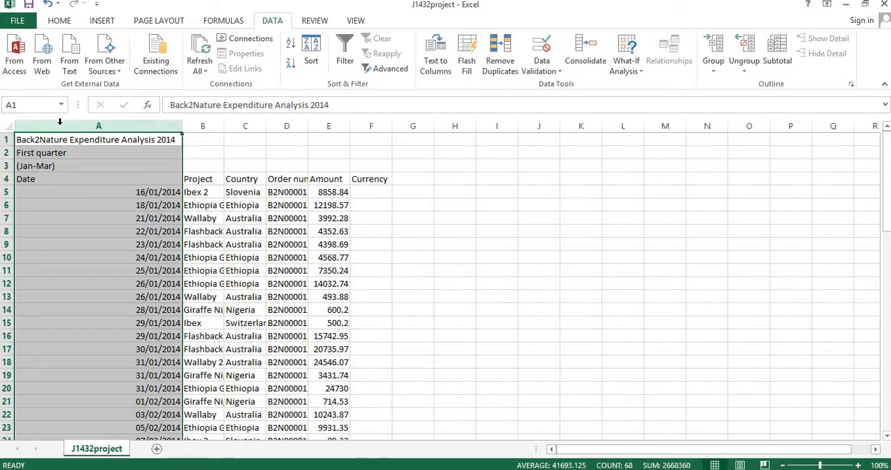
double_click(224, 126)
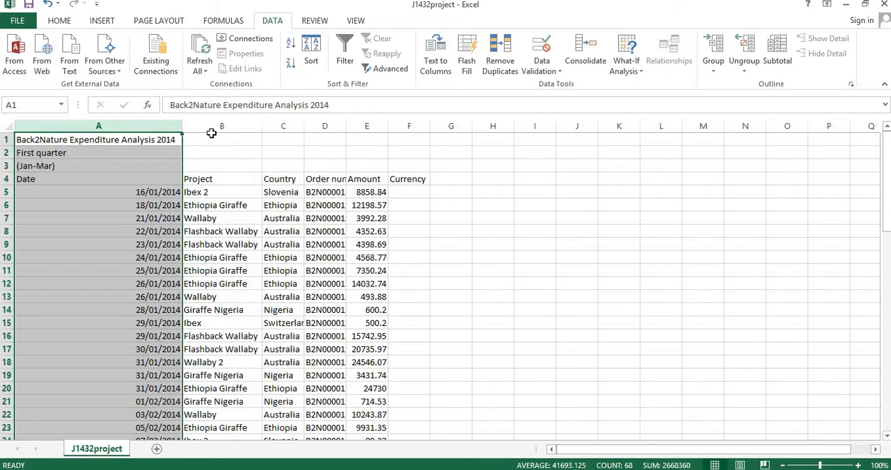
double_click(311, 123)
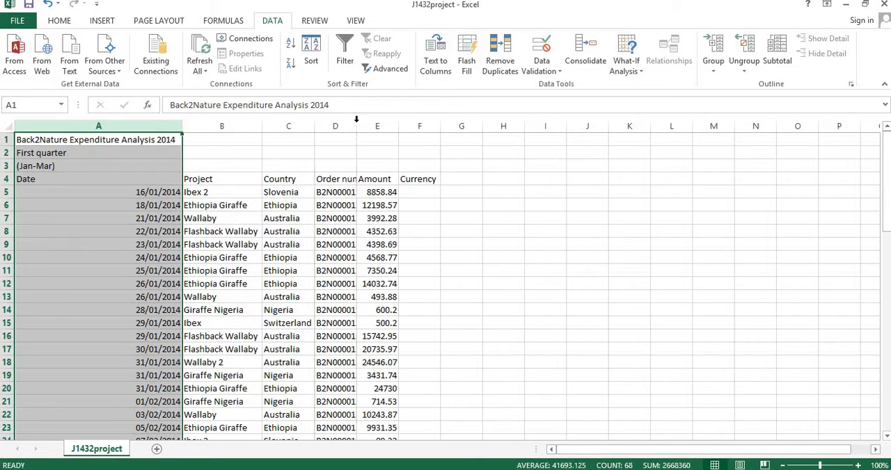
double_click(356, 123)
double_click(418, 126)
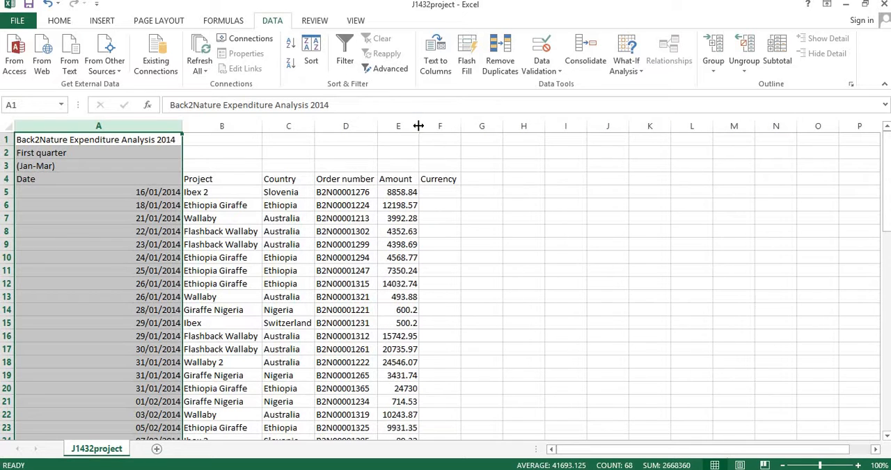
double_click(460, 124)
click(536, 309)
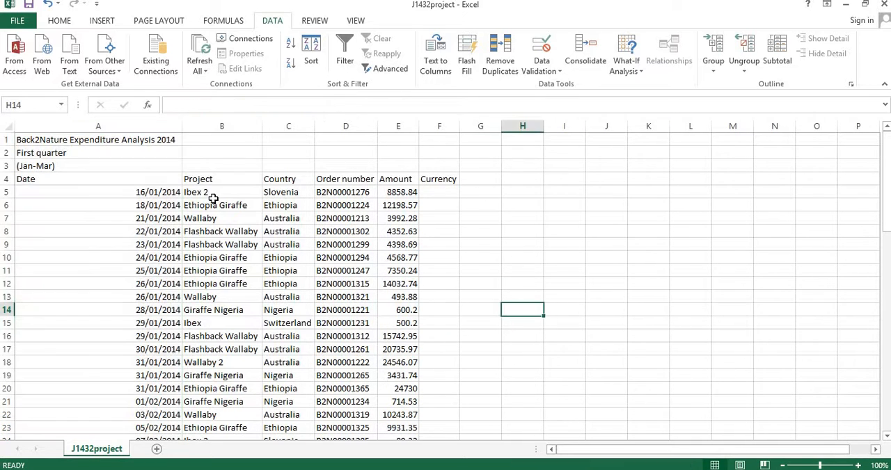
drag(186, 126, 87, 127)
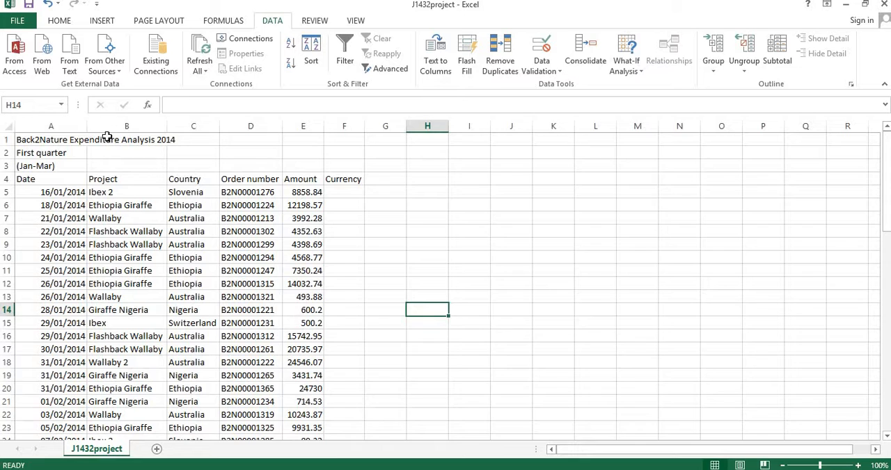
- Examine how the entries in the Date, Project, Country, Order number and Amount columns are aligned
drag(60, 192, 58, 415)
scroll(58, 348, up, 3)
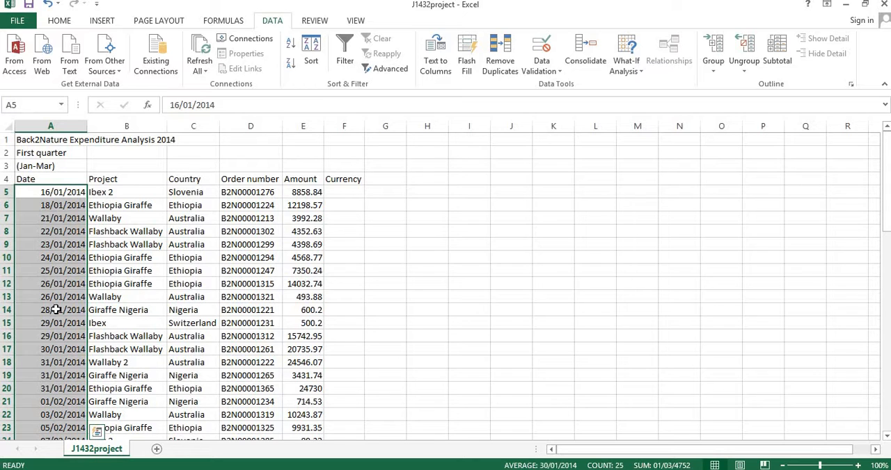
drag(131, 198, 140, 412)
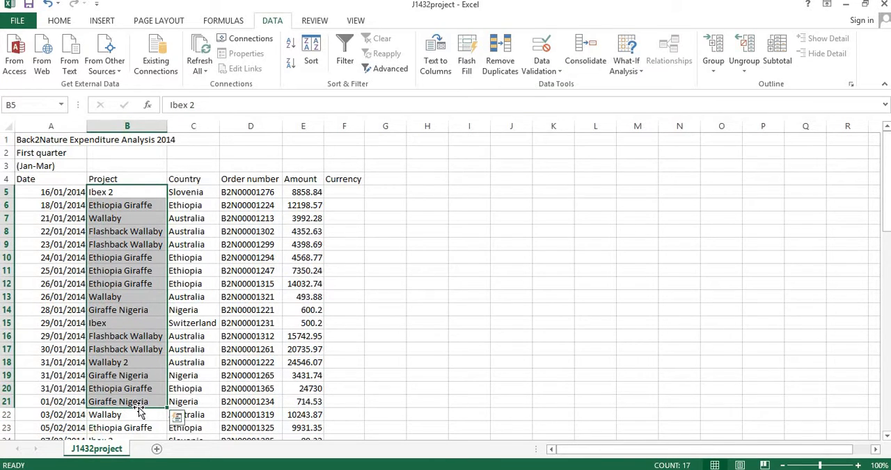
drag(198, 196, 184, 310)
drag(243, 204, 245, 324)
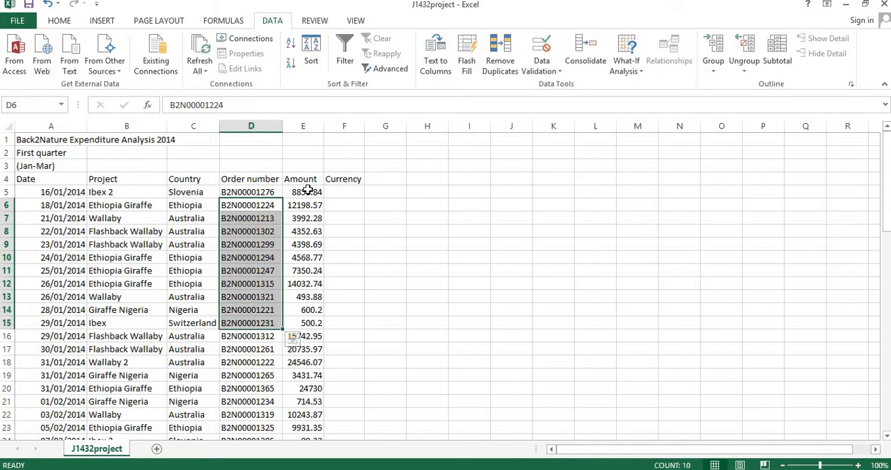
drag(306, 208, 311, 339)
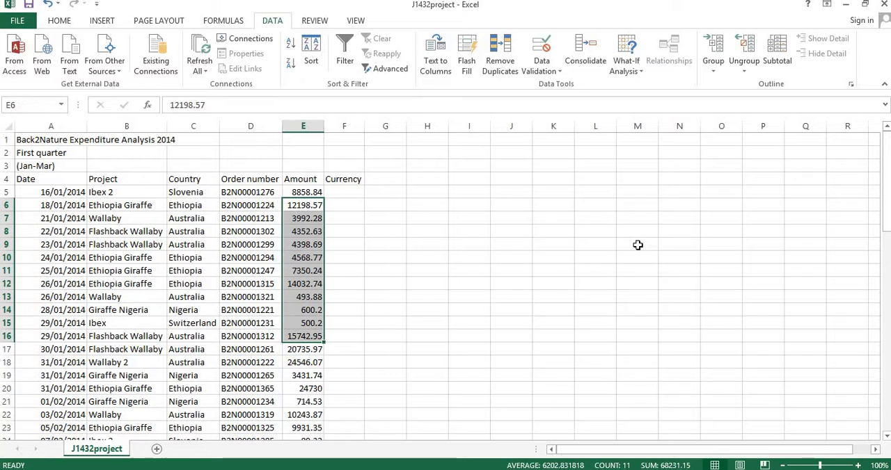
- Enter the sample date 5/6/2017 in cell J6 and widen column J to show its alignment
click(516, 207)
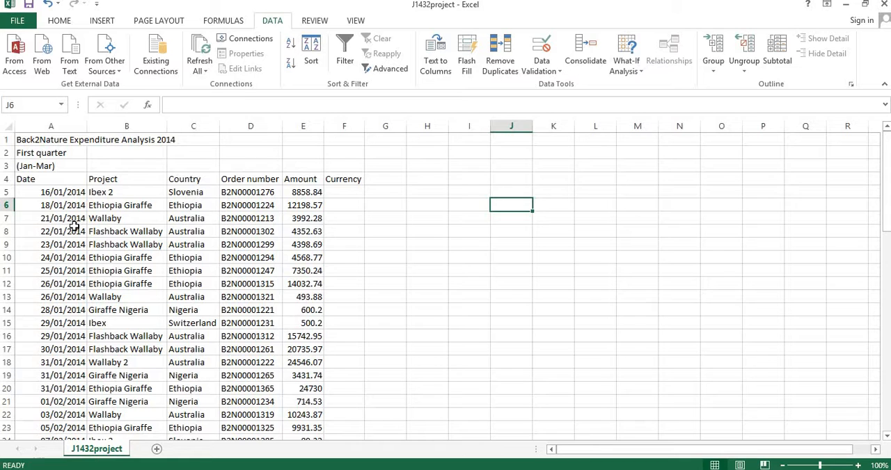
text(5/06/2017)
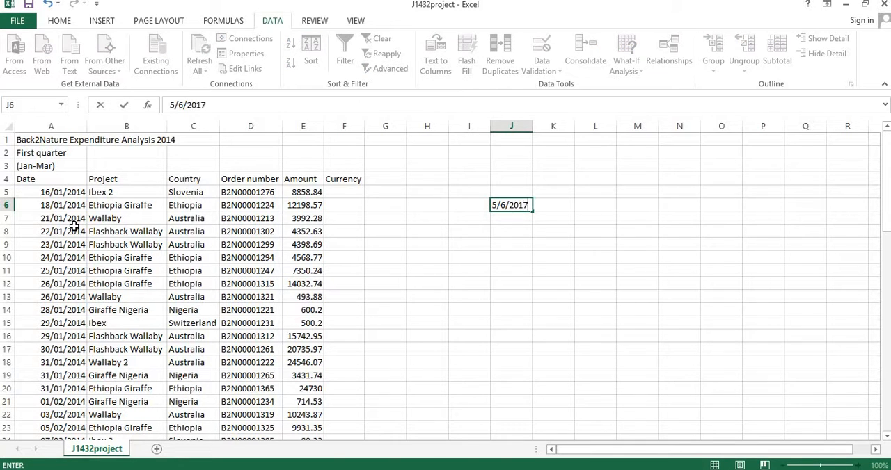
key(Return)
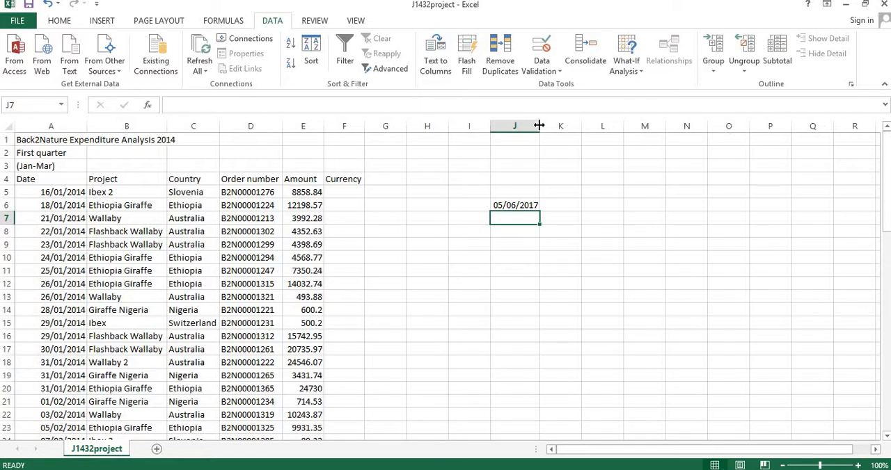
drag(540, 124, 599, 124)
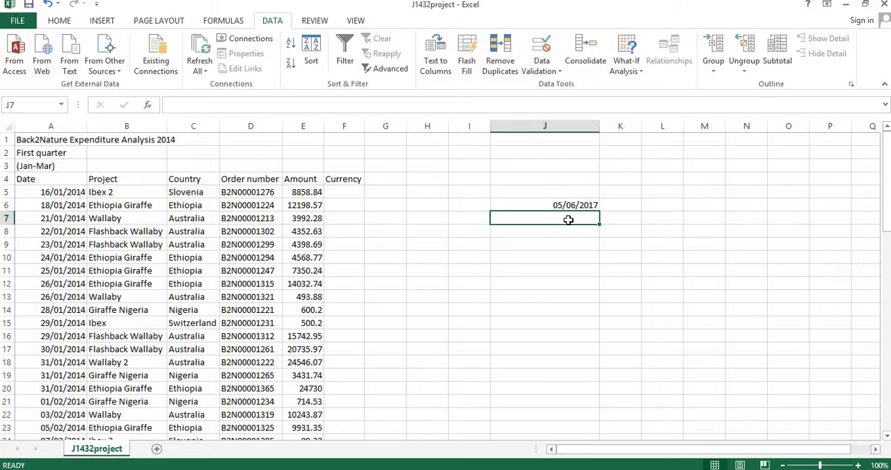
click(588, 205)
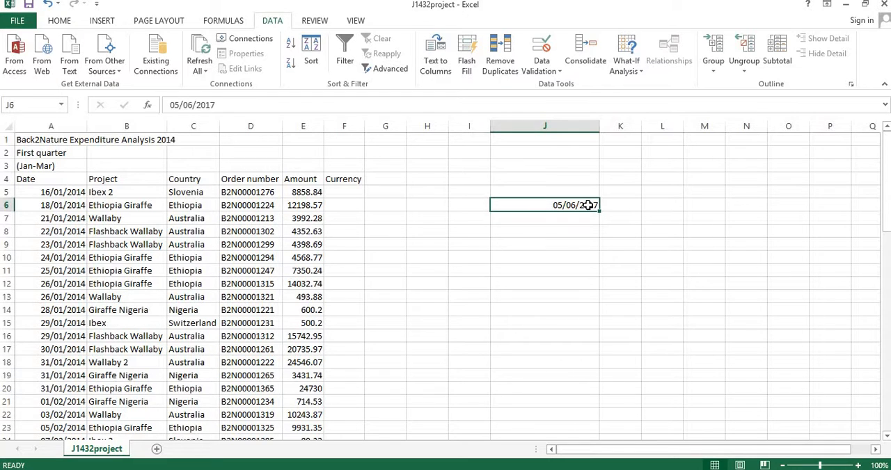
click(588, 219)
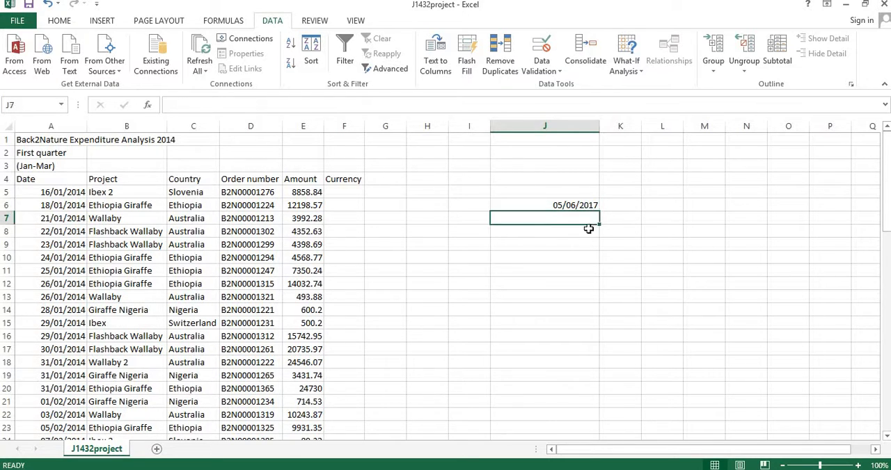
- Enter the sample number 34 in cell J7 and the sample text "test" in cell J8
text(34)
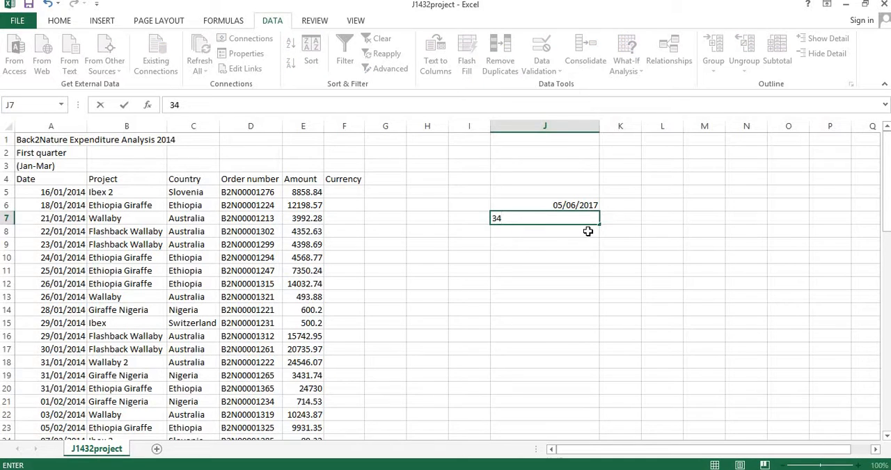
key(Return)
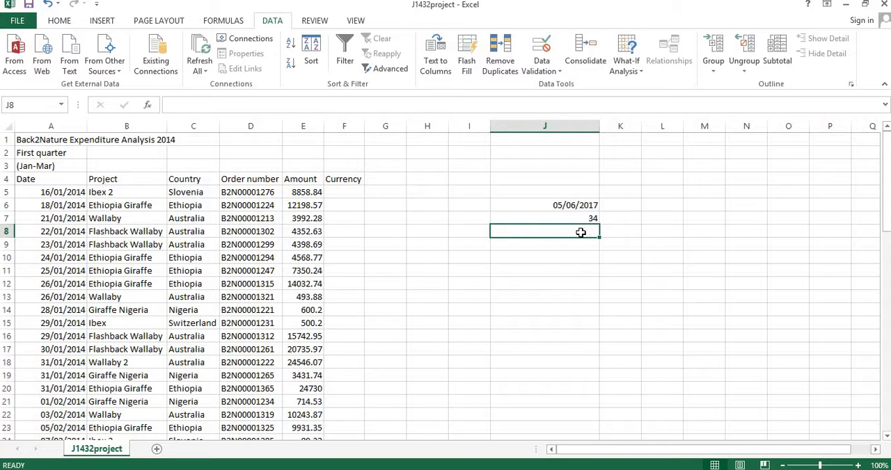
text(test)
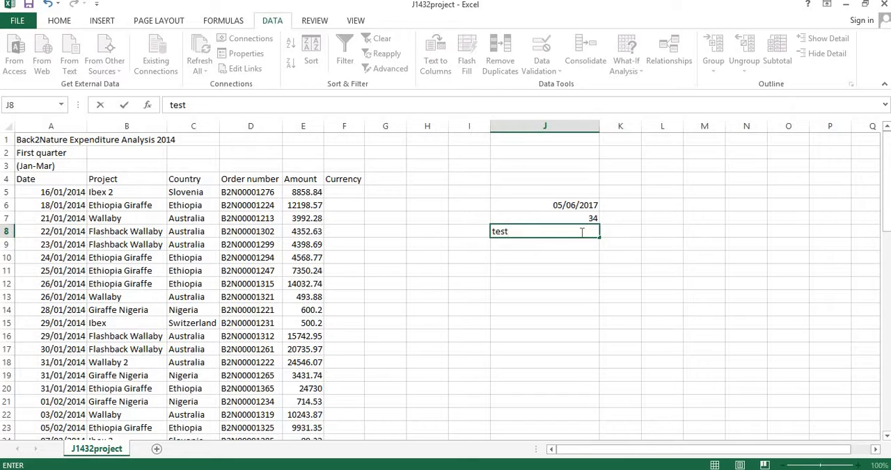
key(Return)
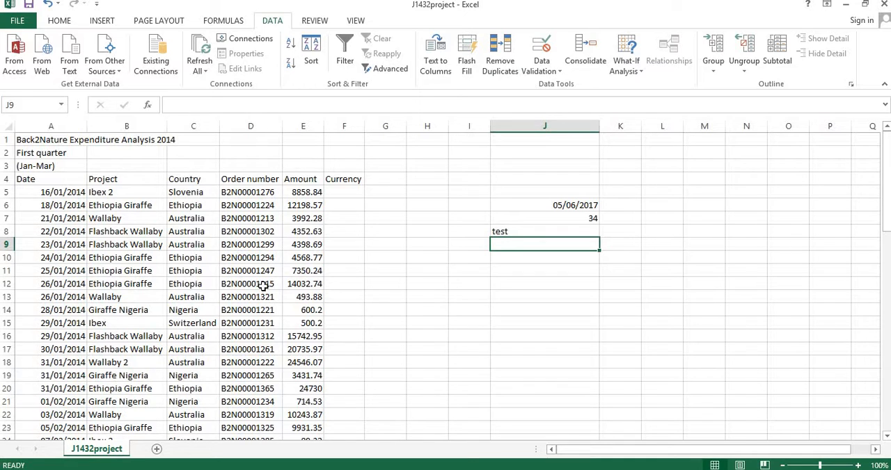
- Clear the sample entries from cells J5 to J11
drag(579, 197, 592, 265)
key(Delete)
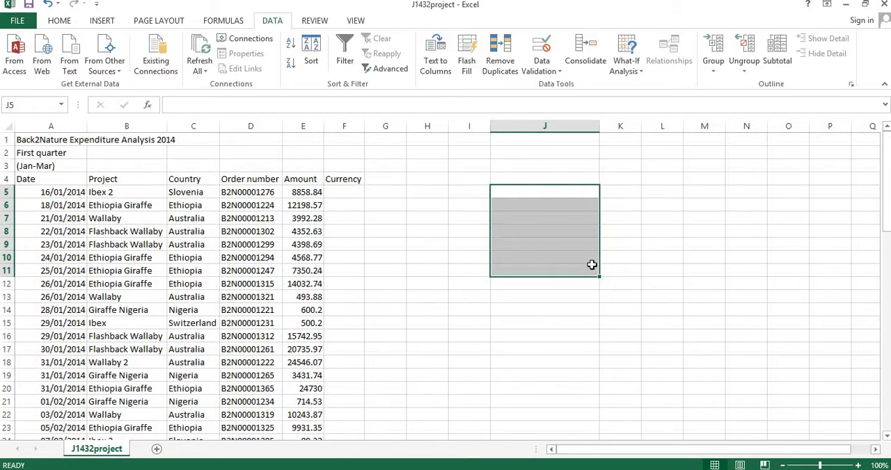
- Check the alignment of the Date and Amount entries and close J1432project.csv without saving the changes
drag(63, 254, 62, 350)
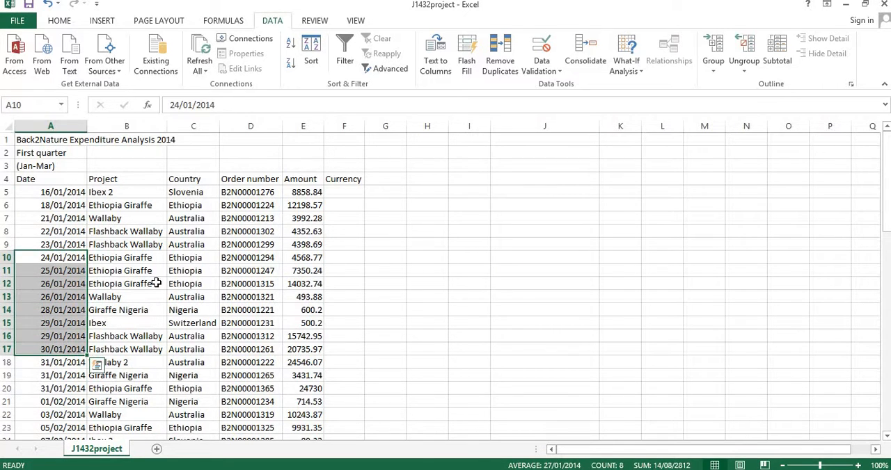
drag(301, 247, 303, 325)
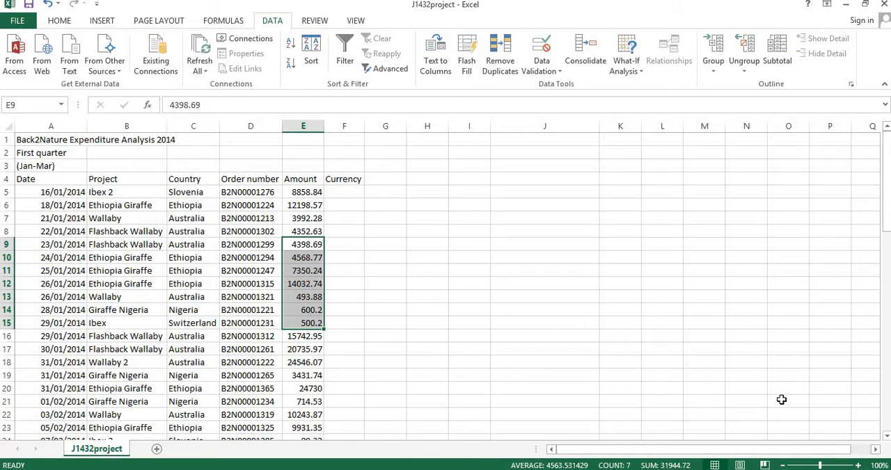
click(512, 281)
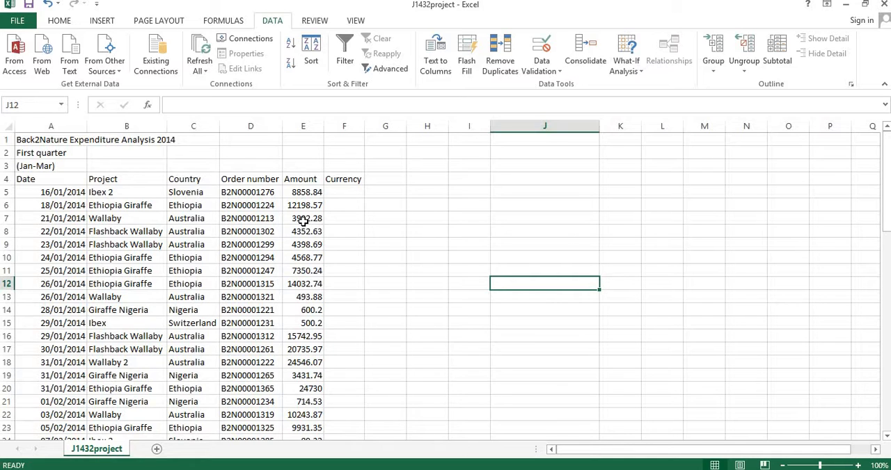
click(884, 6)
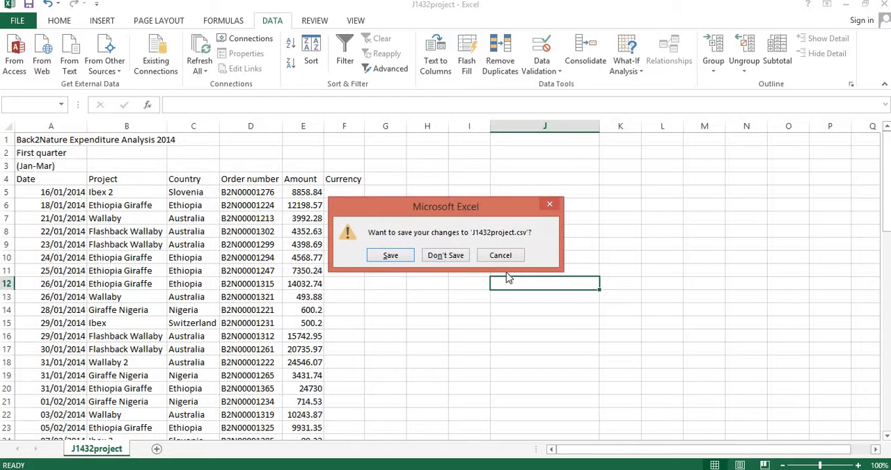
click(445, 255)
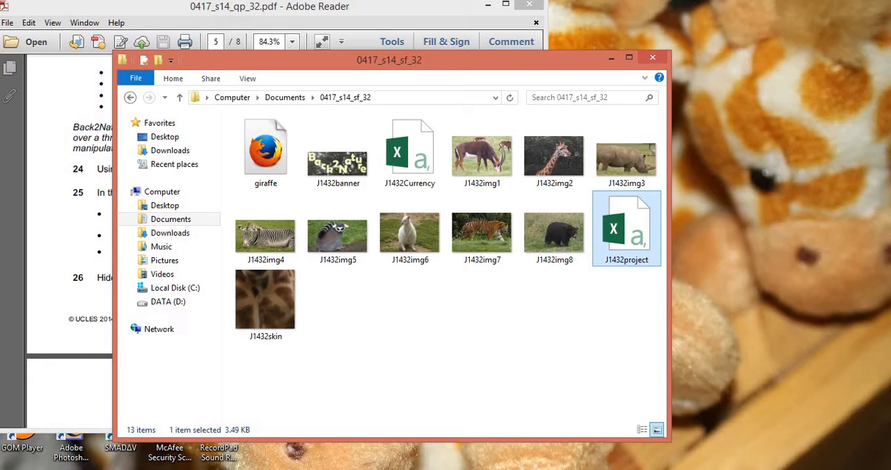
- Open the additional format settings of the Windows Region options in Control Panel
mouse_move(890, 459)
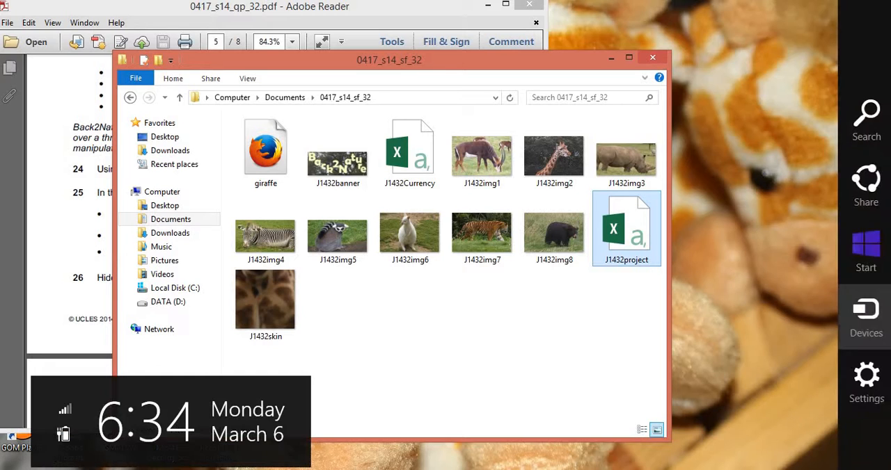
click(867, 389)
click(701, 90)
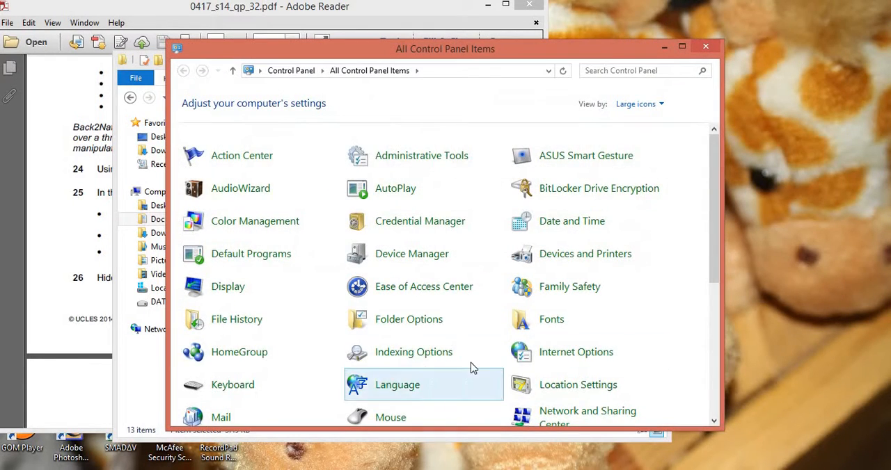
scroll(467, 363, down, 2)
scroll(466, 362, down, 5)
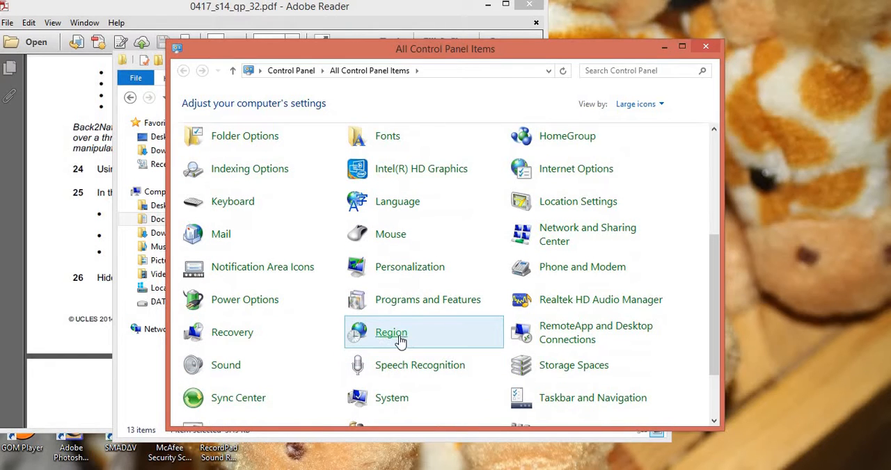
click(392, 333)
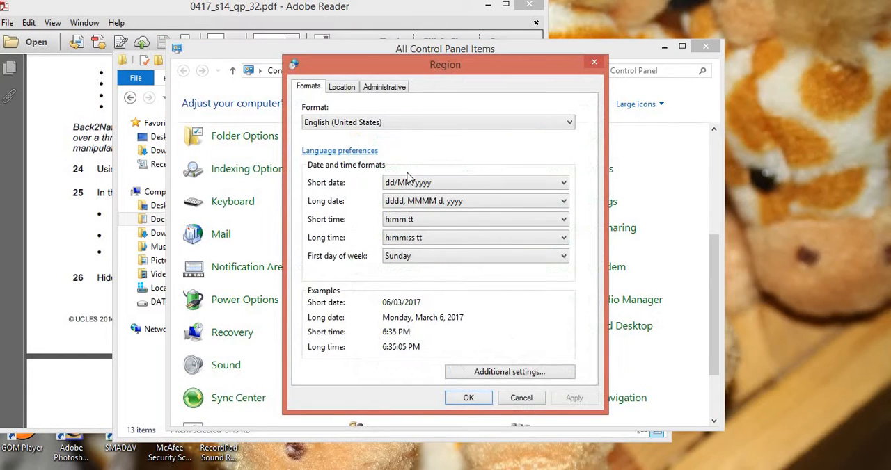
click(521, 374)
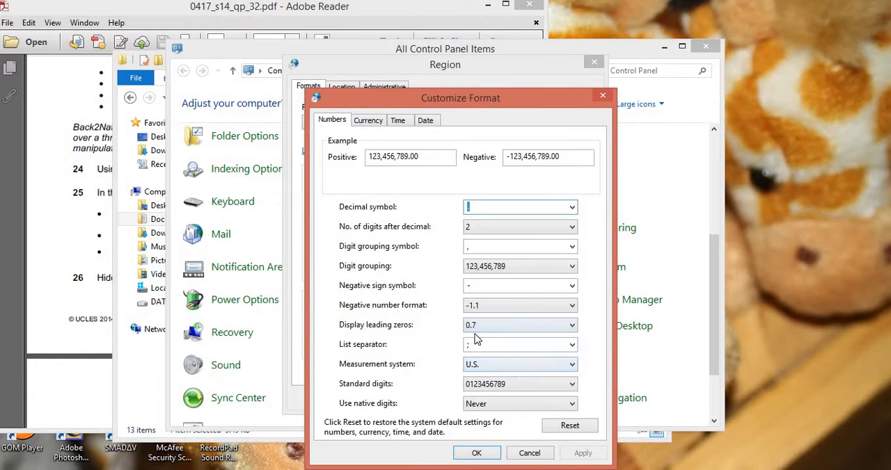
- Set the list separator to a comma, apply the regional format and close Control Panel
click(473, 344)
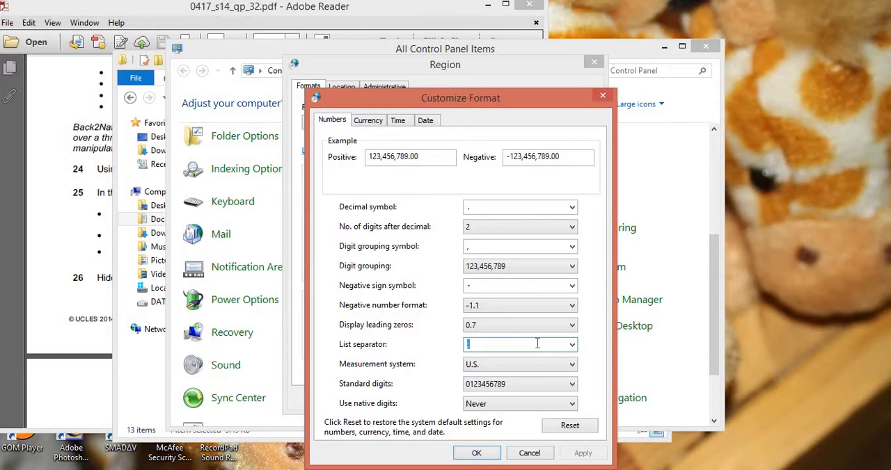
text(,)
click(582, 453)
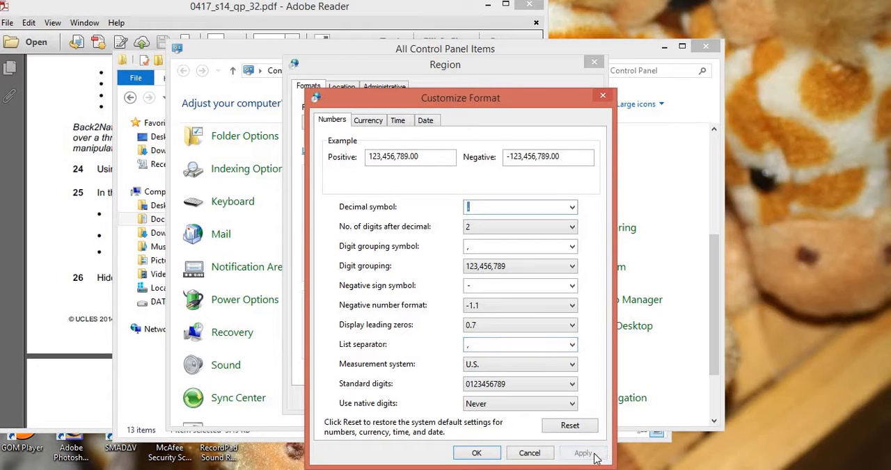
click(477, 453)
click(575, 398)
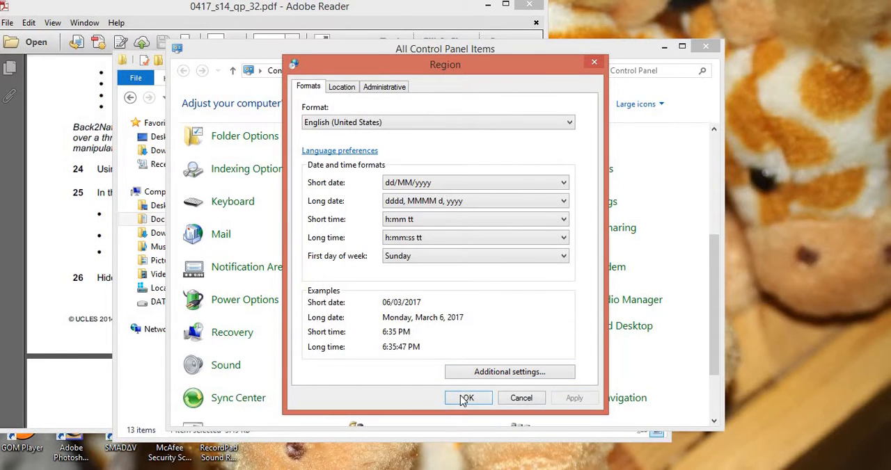
click(468, 398)
click(705, 46)
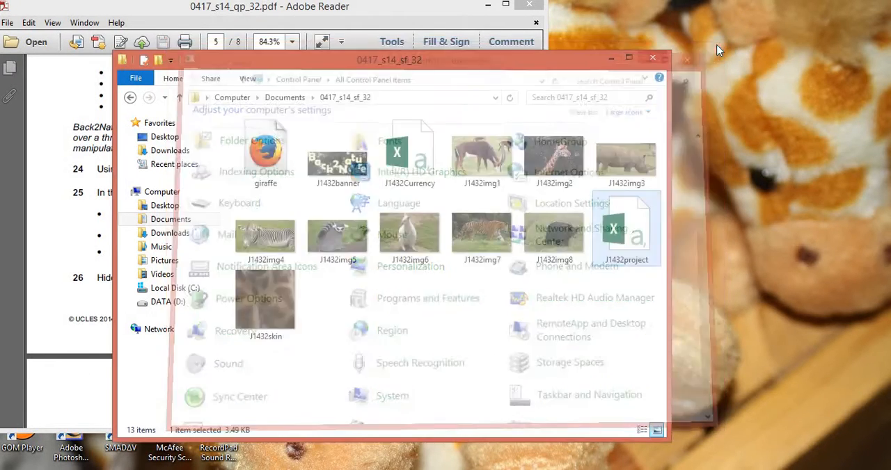
- Reopen J1432project from the 0417_s14_sf_32 folder in a maximized Excel window
double_click(633, 240)
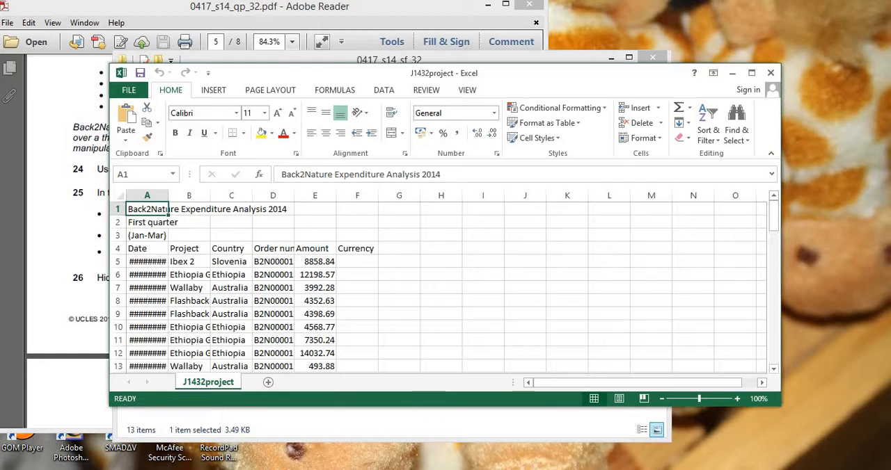
double_click(451, 75)
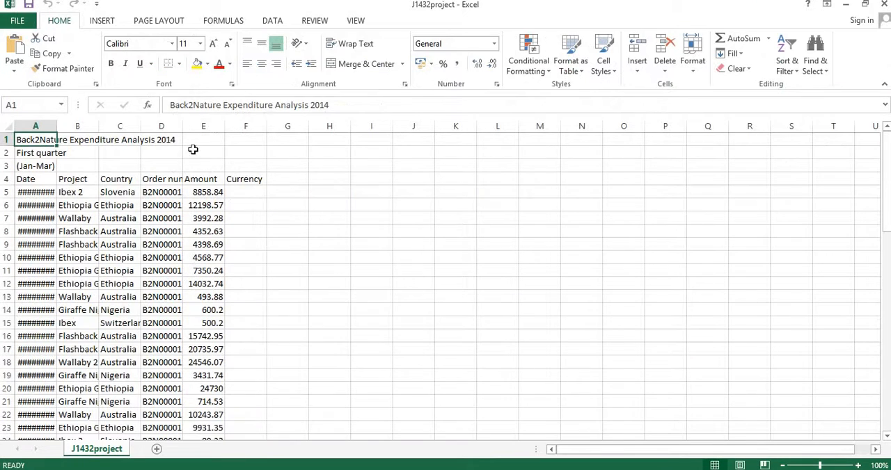
- Resize the Date column to just fit the full dates and widen the Amount and Project columns
double_click(59, 128)
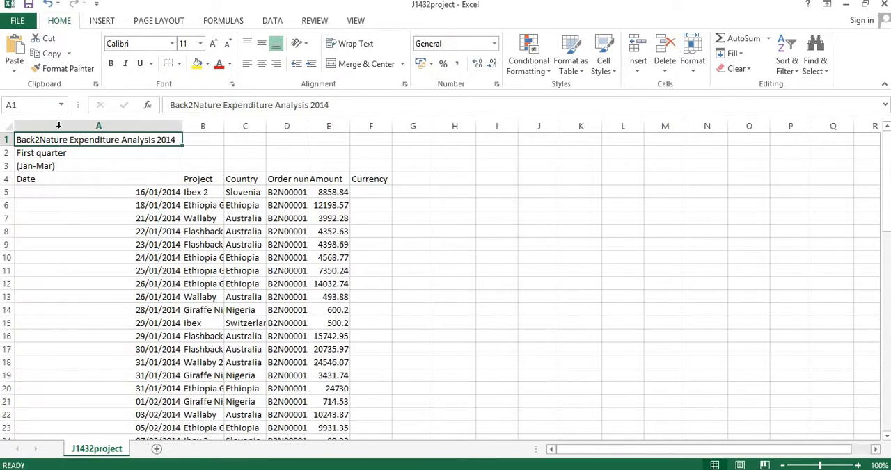
drag(183, 129, 83, 131)
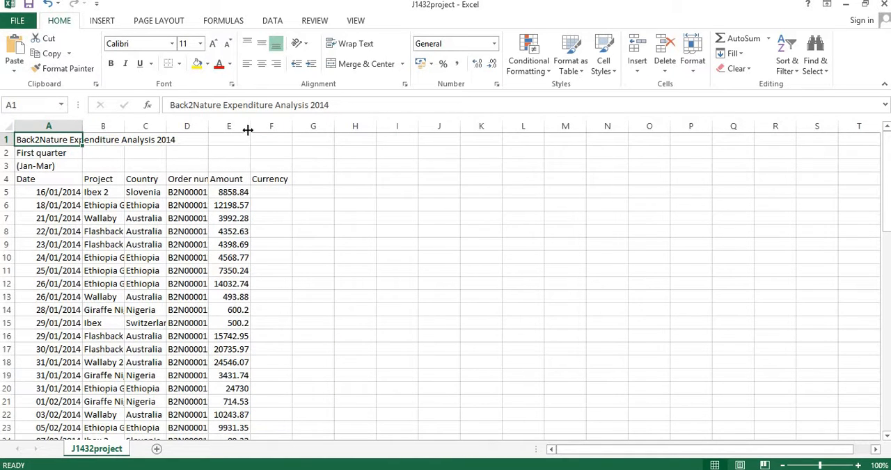
drag(249, 128, 284, 126)
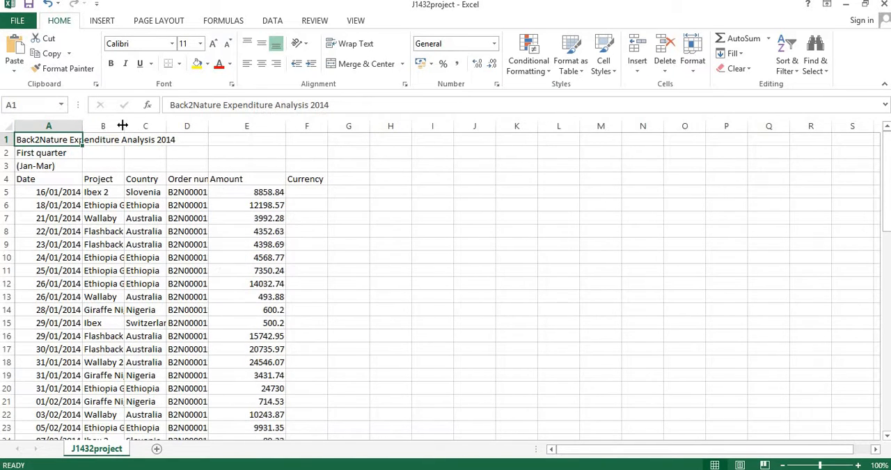
double_click(124, 126)
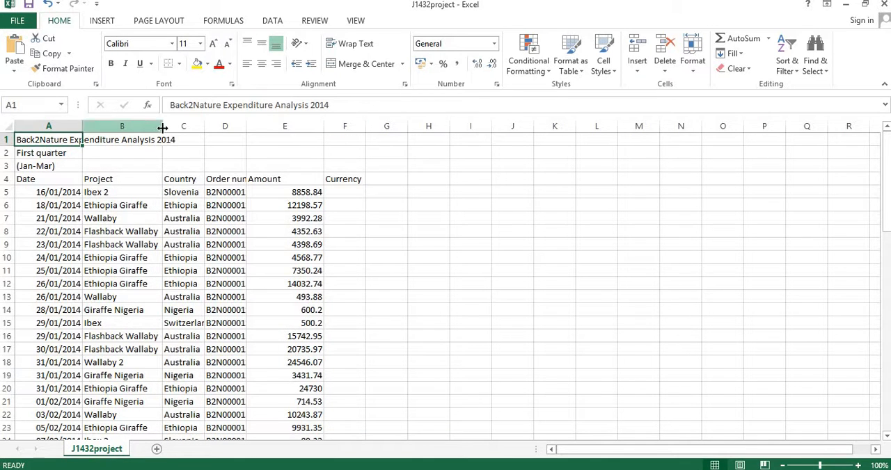
drag(163, 126, 177, 126)
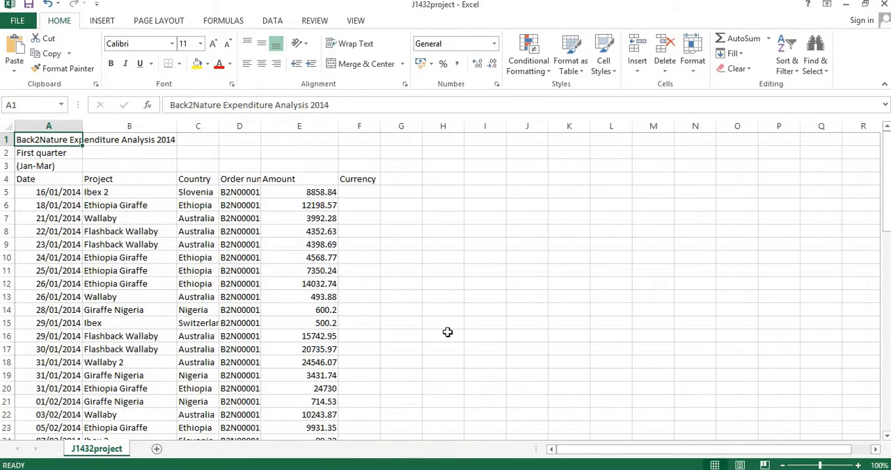
- Examine the Amount entries and the dates in A5 to A68 for consistent alignment down to the last row
click(307, 194)
scroll(312, 257, down, 4)
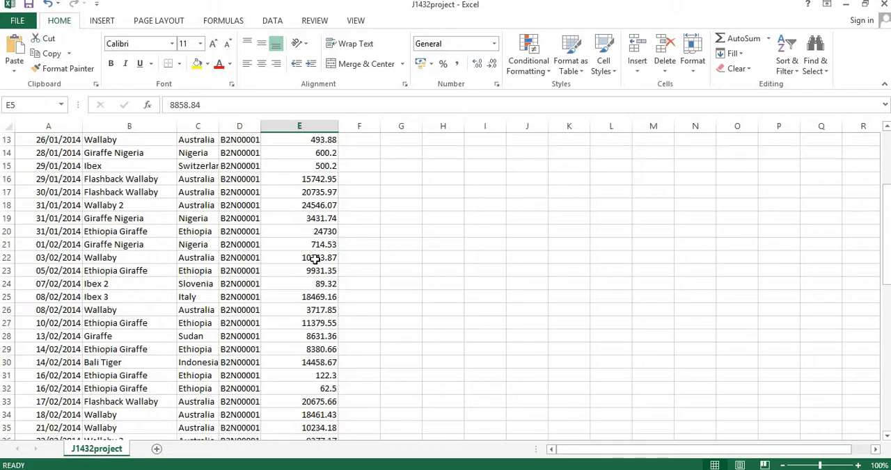
scroll(315, 268, down, 9)
scroll(317, 272, down, 3)
scroll(317, 272, up, 9)
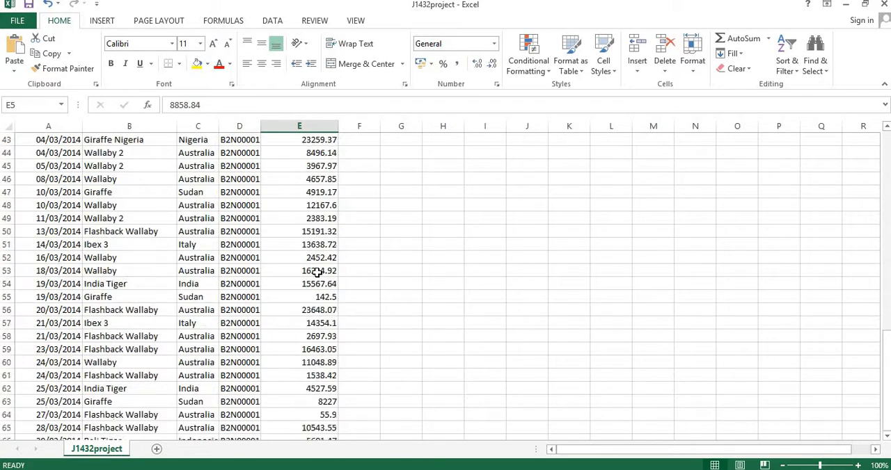
scroll(317, 272, up, 4)
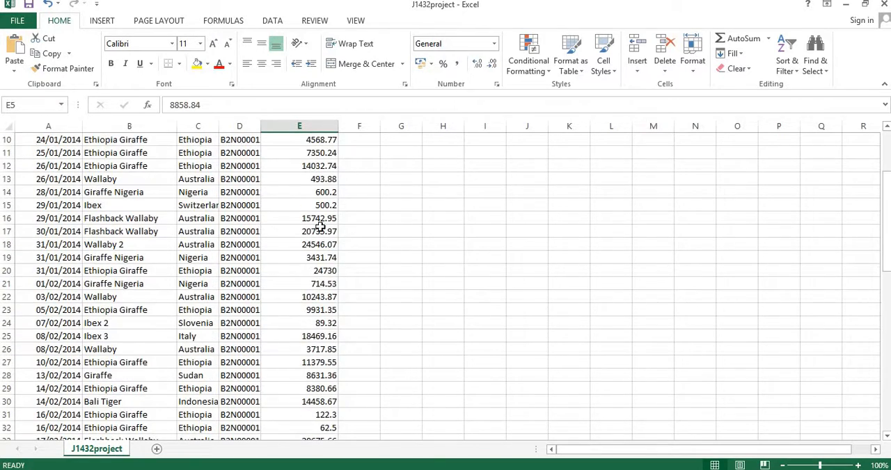
scroll(320, 229, up, 4)
drag(55, 188, 53, 354)
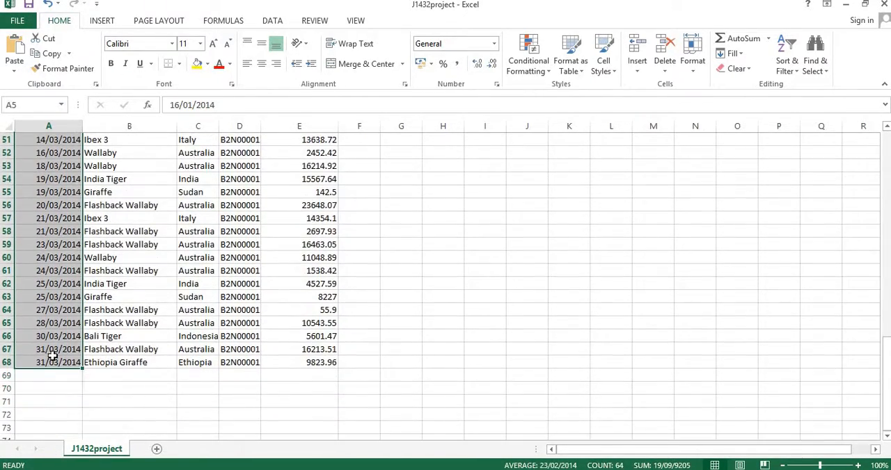
scroll(54, 314, up, 6)
scroll(54, 315, up, 11)
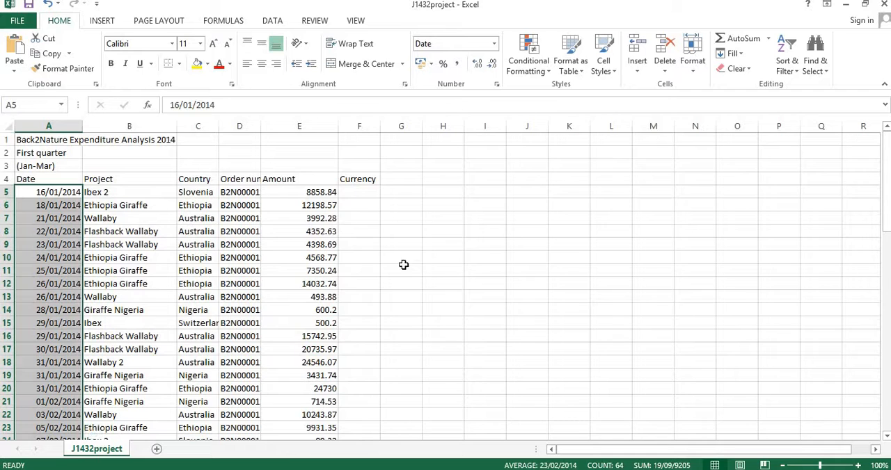
click(438, 256)
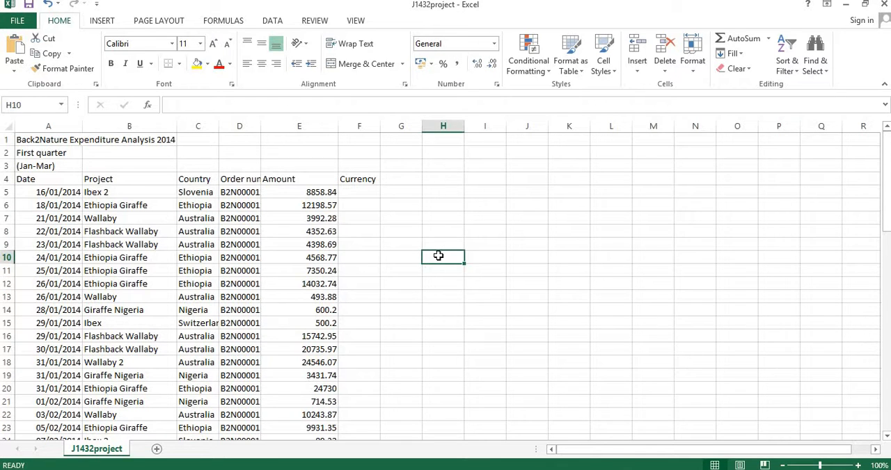